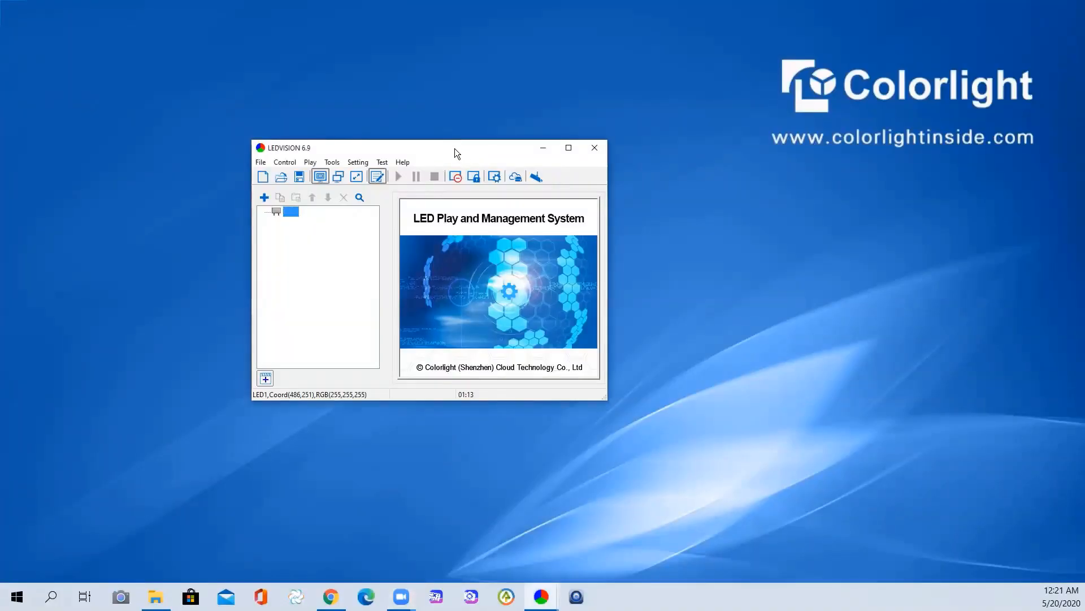
Open the LED screen settings by entering the authorized password
{"action": "left_click_drag", "start_coordinate": [454, 148], "coordinate": [380, 120]}
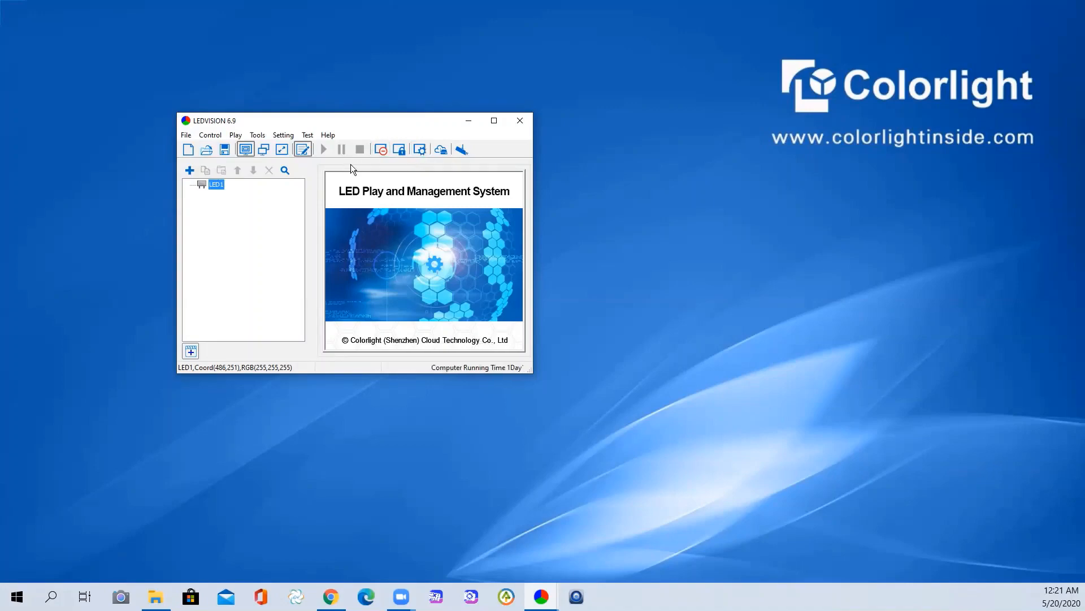
{"action": "left_click", "coordinate": [417, 152]}
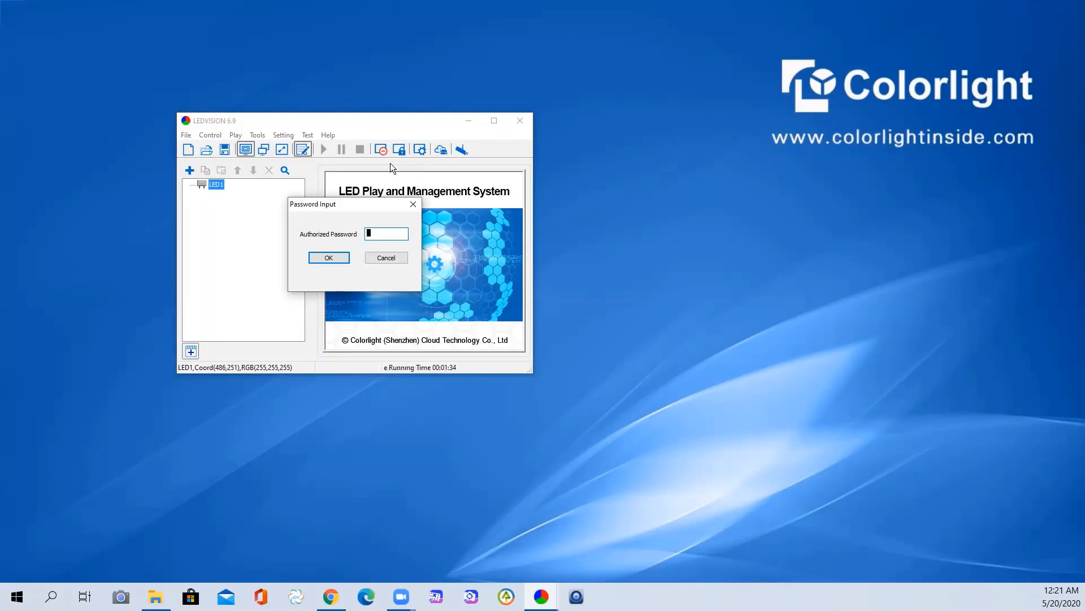
{"action": "type", "text": "1"}
{"action": "key", "text": "Return"}
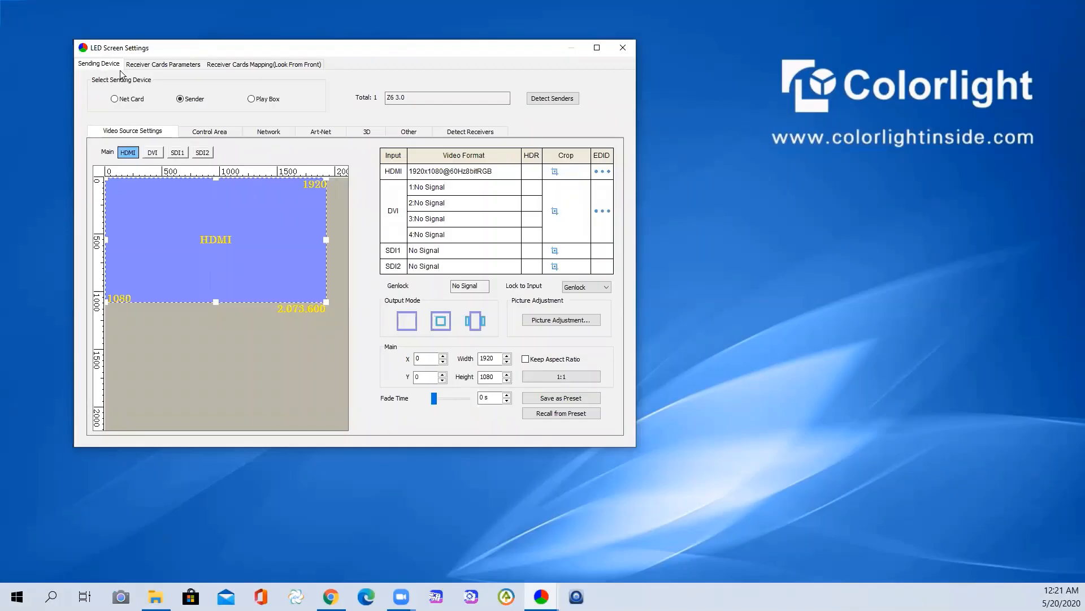
Look through the receiver card parameters and the receiver card mapping, ending on the receiver card parameters
{"action": "left_click", "coordinate": [172, 65]}
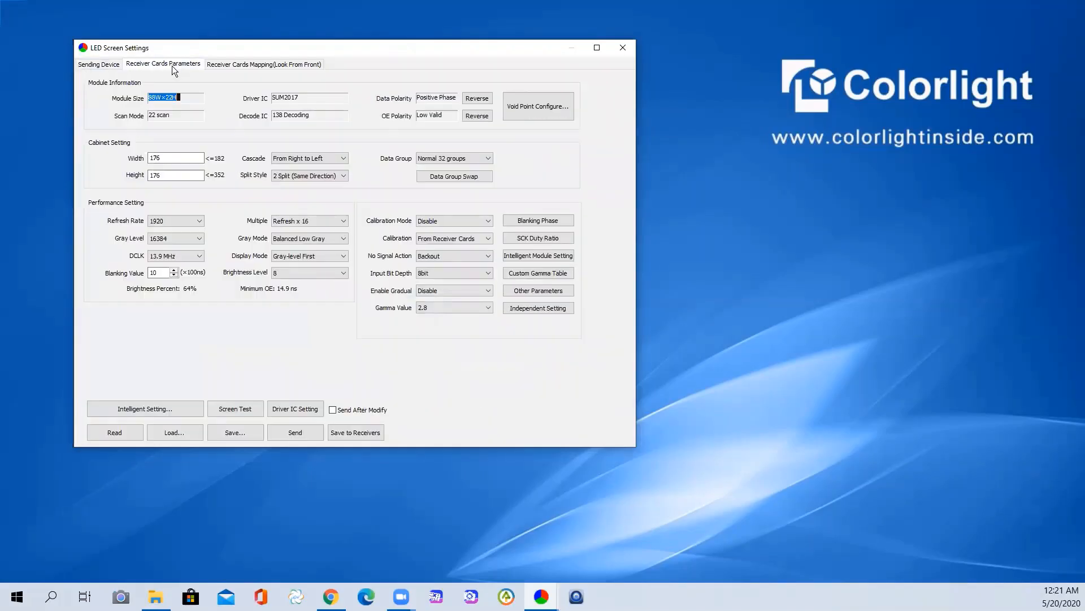
{"action": "left_click", "coordinate": [269, 66]}
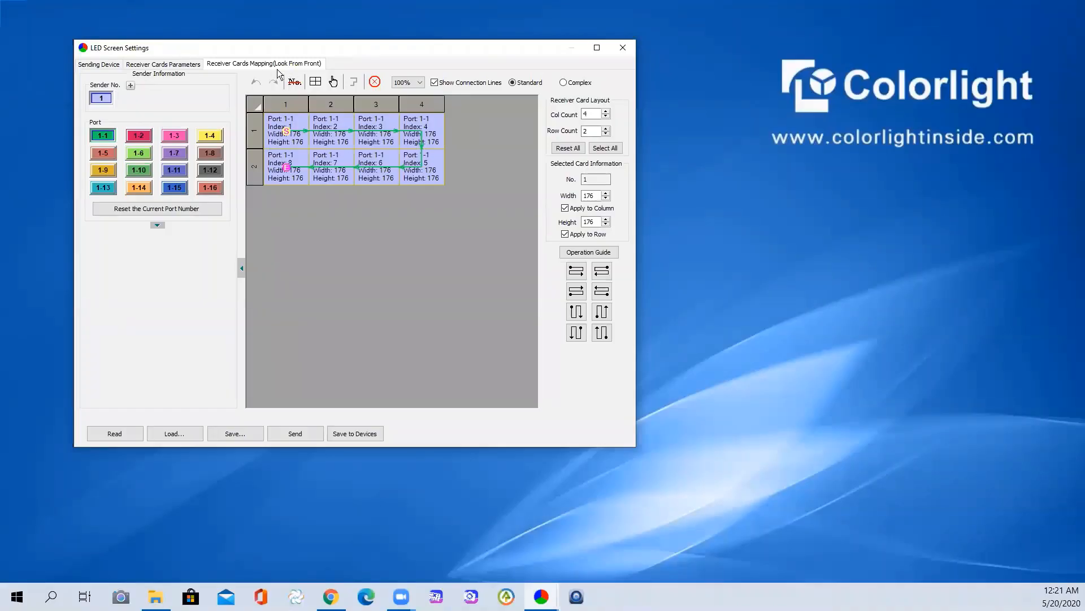
{"action": "left_click", "coordinate": [158, 66]}
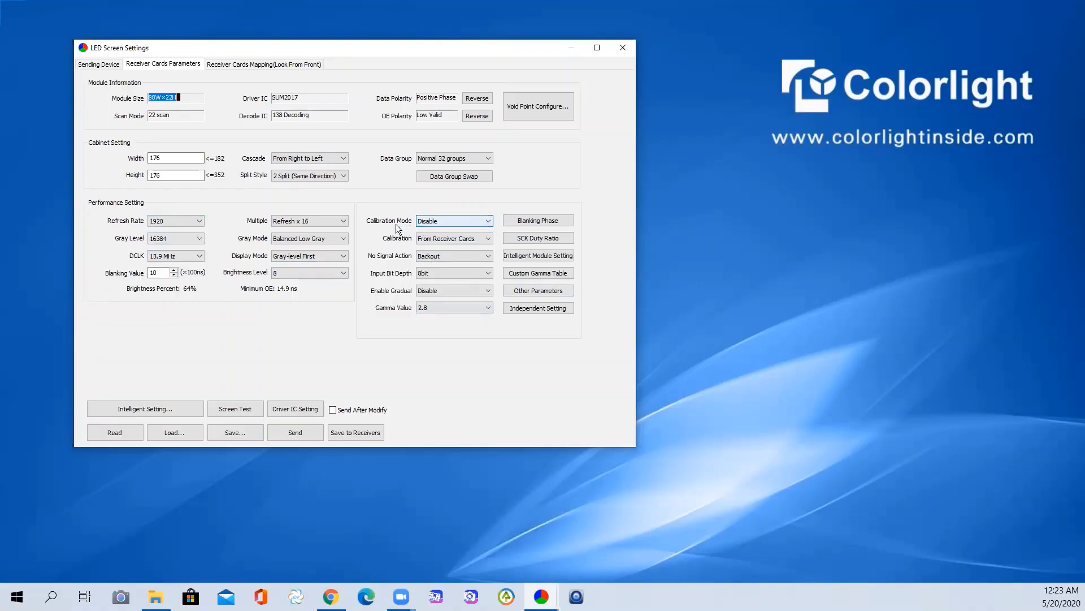
Review the available options for Calibration Mode, Calibration source, No Signal Action and Input Bit Depth
{"action": "left_click", "coordinate": [437, 219]}
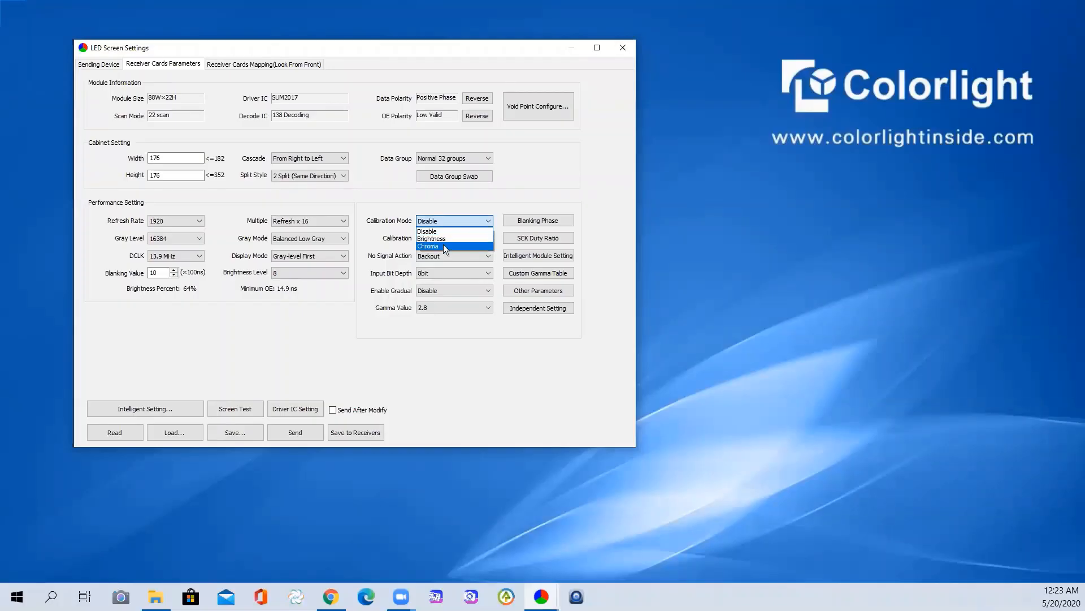
{"action": "left_click", "coordinate": [406, 224]}
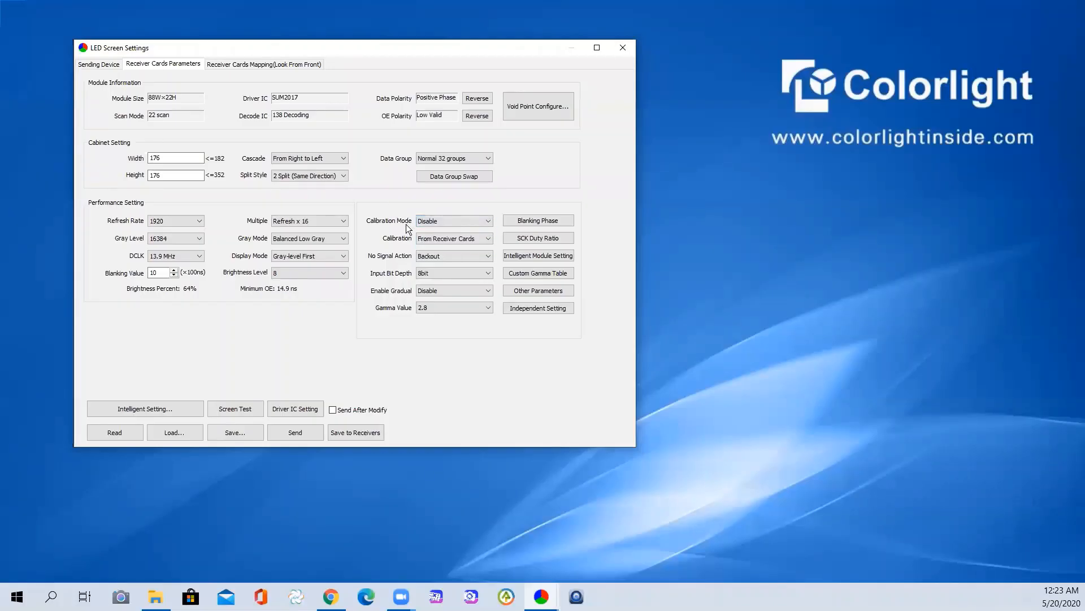
{"action": "left_click", "coordinate": [441, 241]}
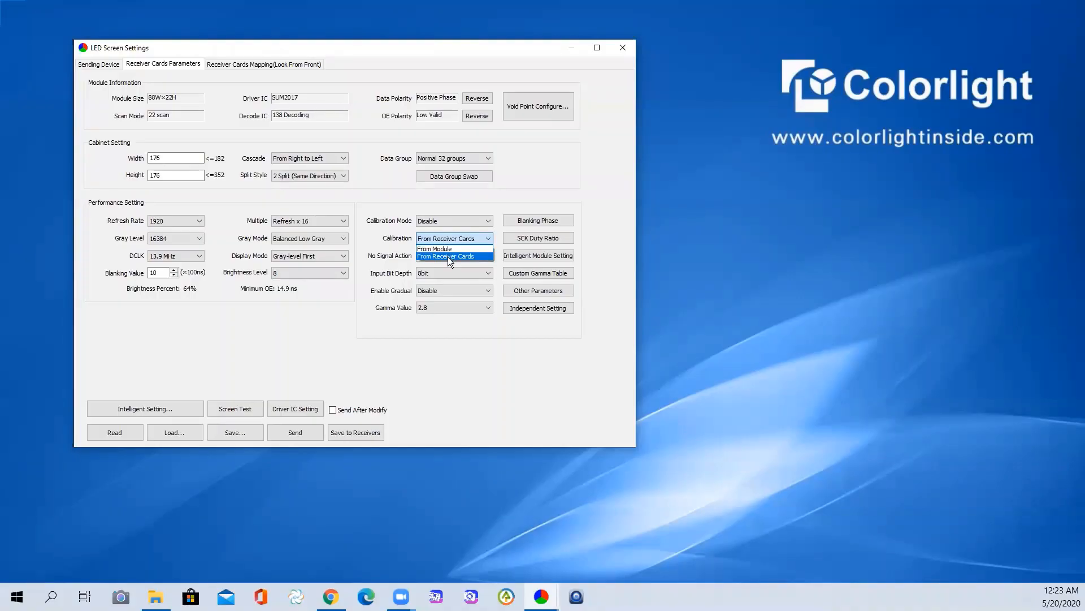
{"action": "left_click", "coordinate": [464, 254]}
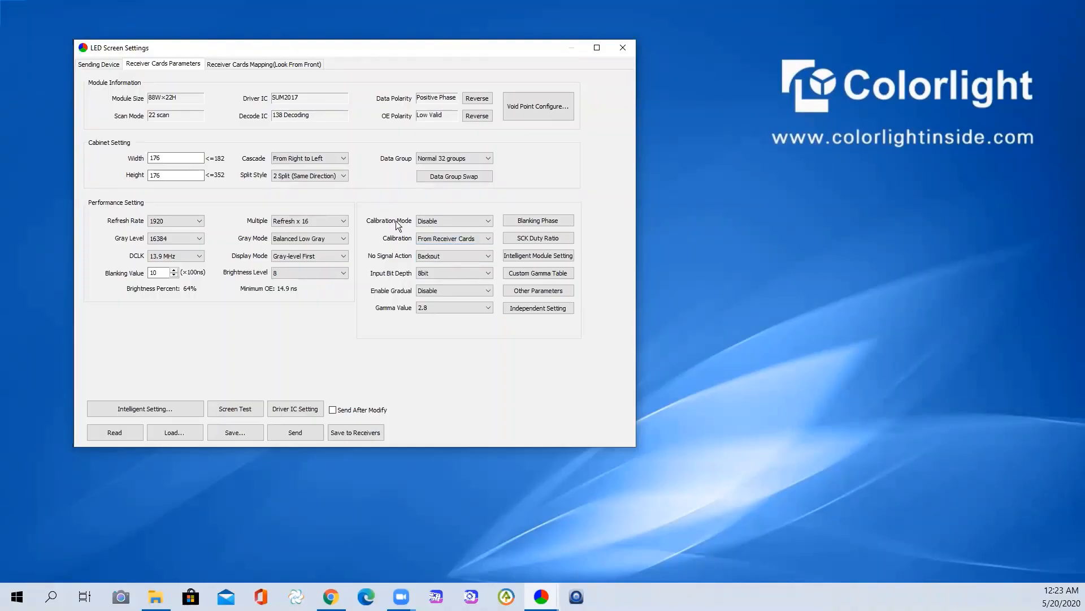
{"action": "left_click", "coordinate": [461, 256]}
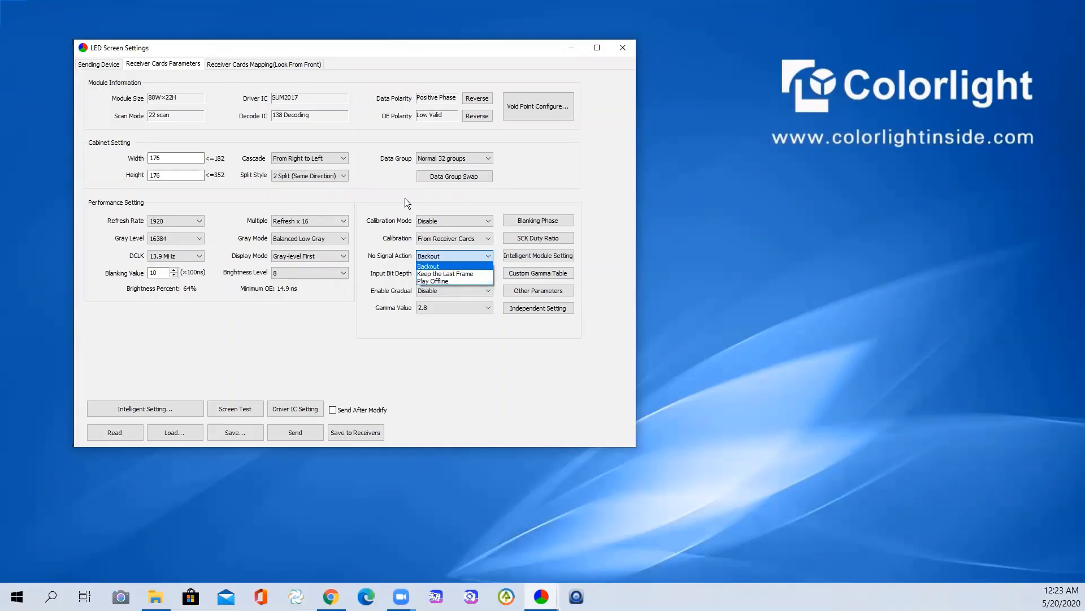
{"action": "left_click", "coordinate": [388, 202]}
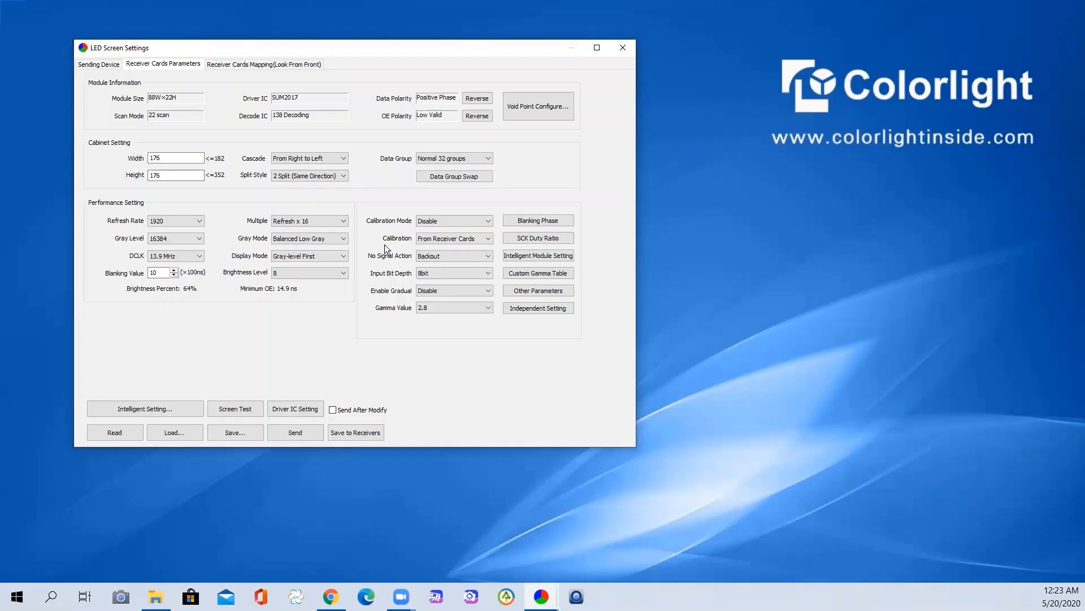
{"action": "left_click", "coordinate": [434, 275]}
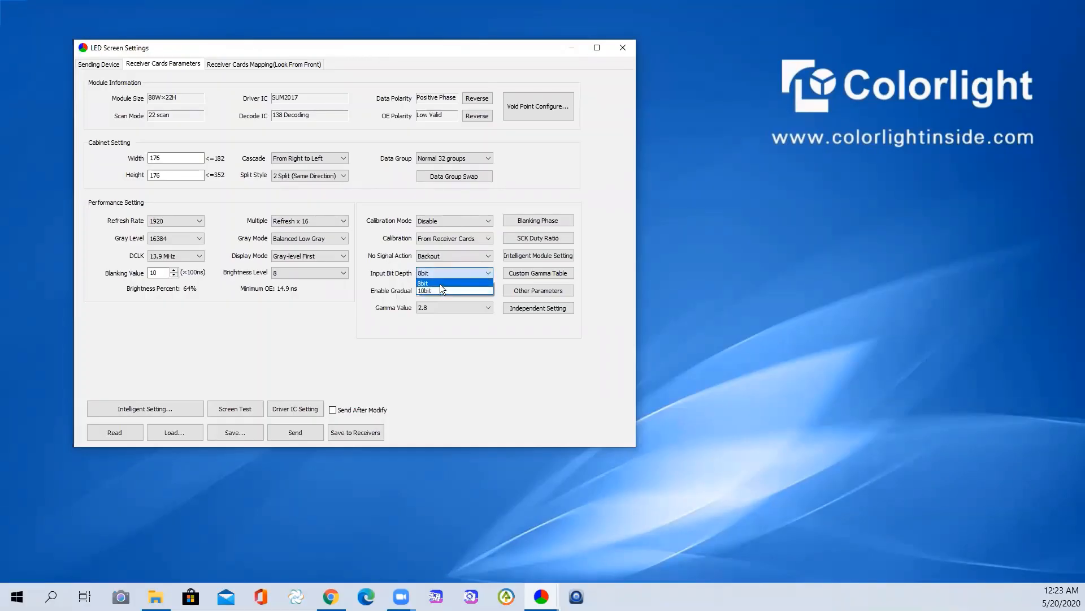
{"action": "left_click", "coordinate": [361, 320]}
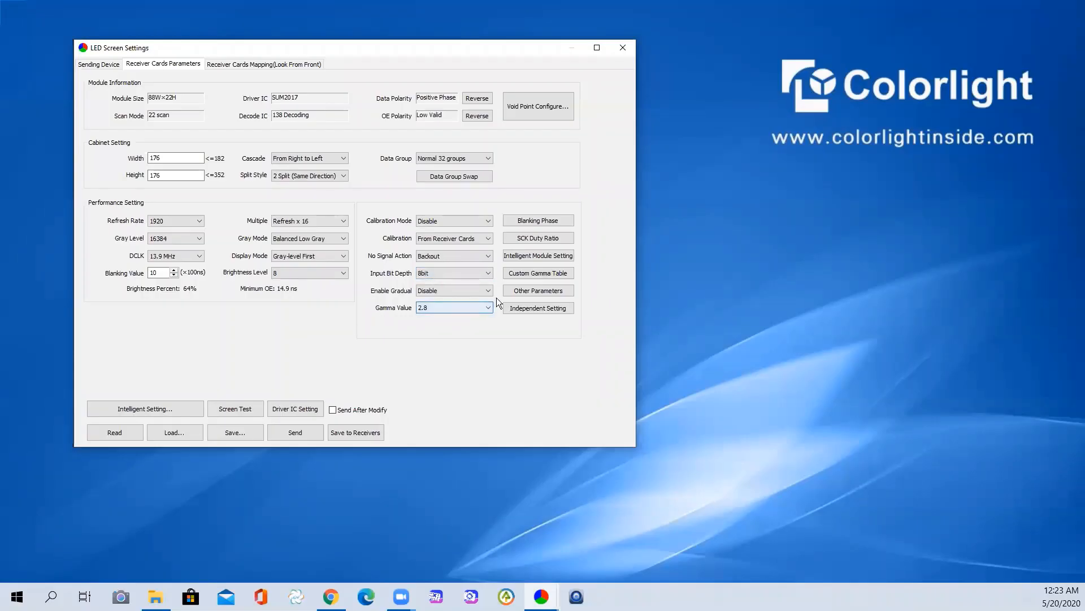
Set the receiver cards' Gamma Value to Custom
{"action": "left_click", "coordinate": [472, 307]}
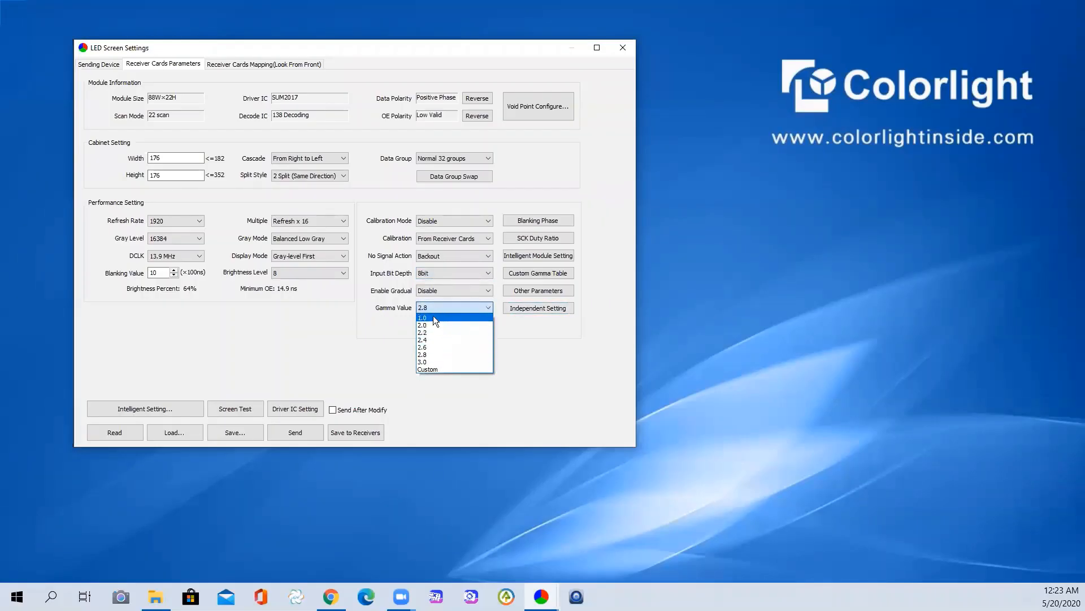
{"action": "left_click", "coordinate": [444, 370]}
{"action": "left_click", "coordinate": [479, 306]}
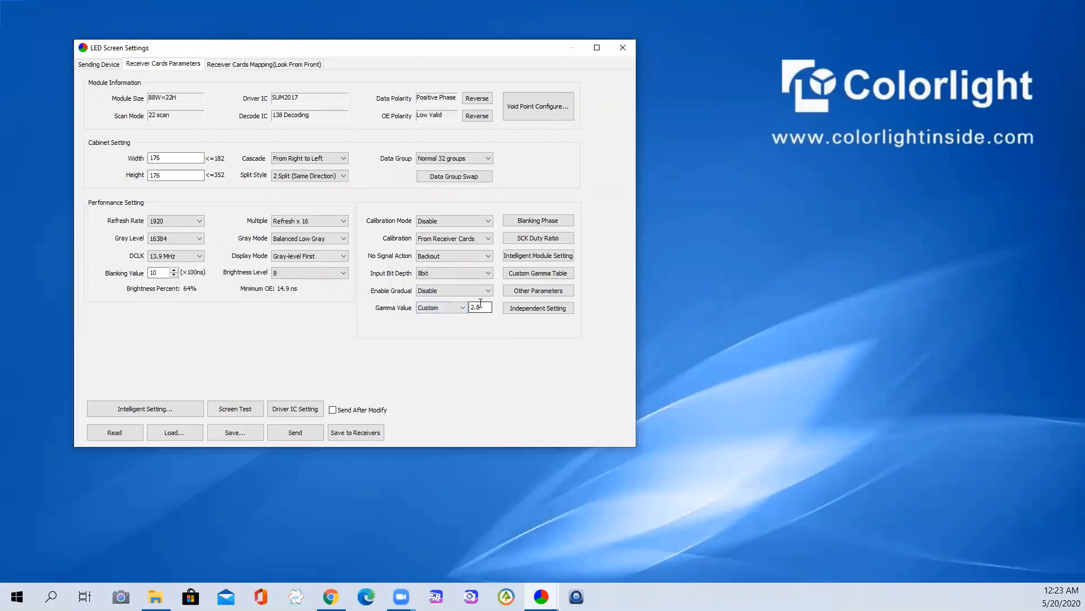
Examine the custom gamma table, highlighting the entry for level 4, and close the table
{"action": "left_click", "coordinate": [518, 274]}
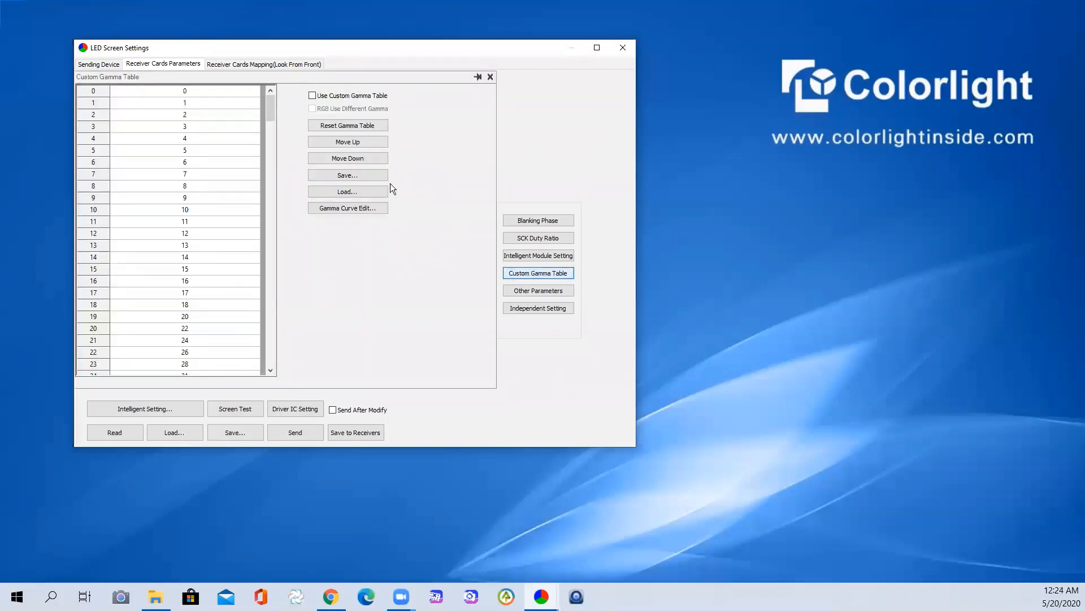
{"action": "left_click", "coordinate": [199, 138]}
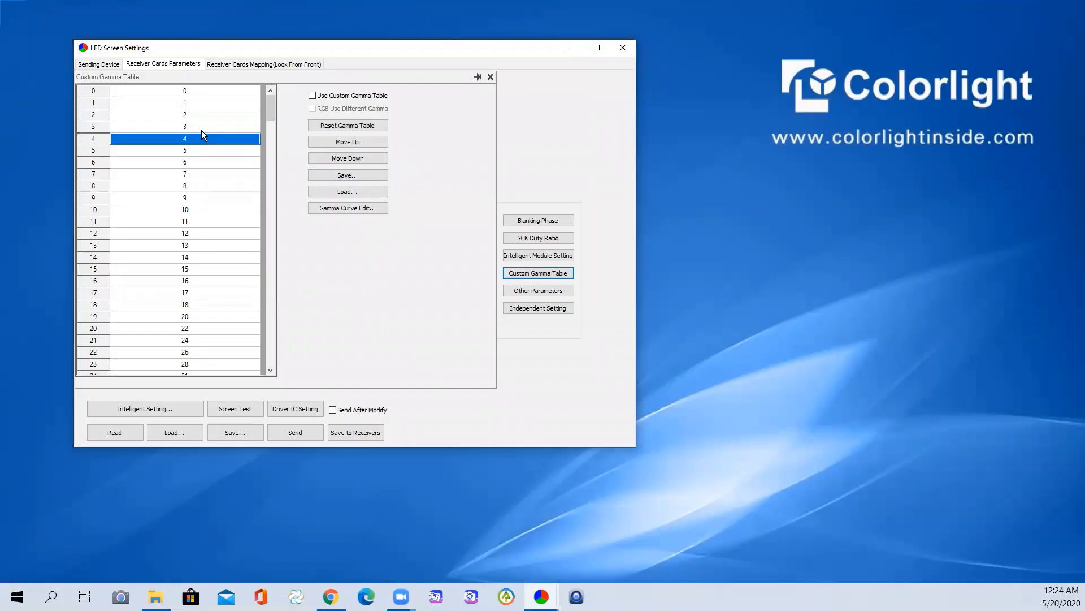
{"action": "left_click", "coordinate": [490, 77]}
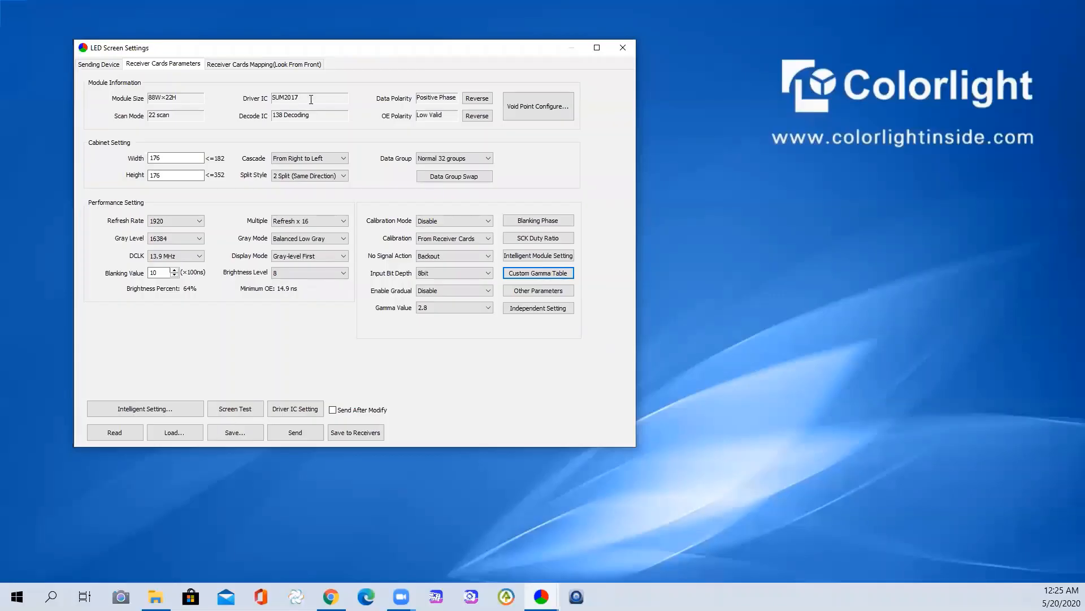
Set the receiver cards' gray level to 65536 with a refresh rate of 960
{"action": "left_click", "coordinate": [192, 243]}
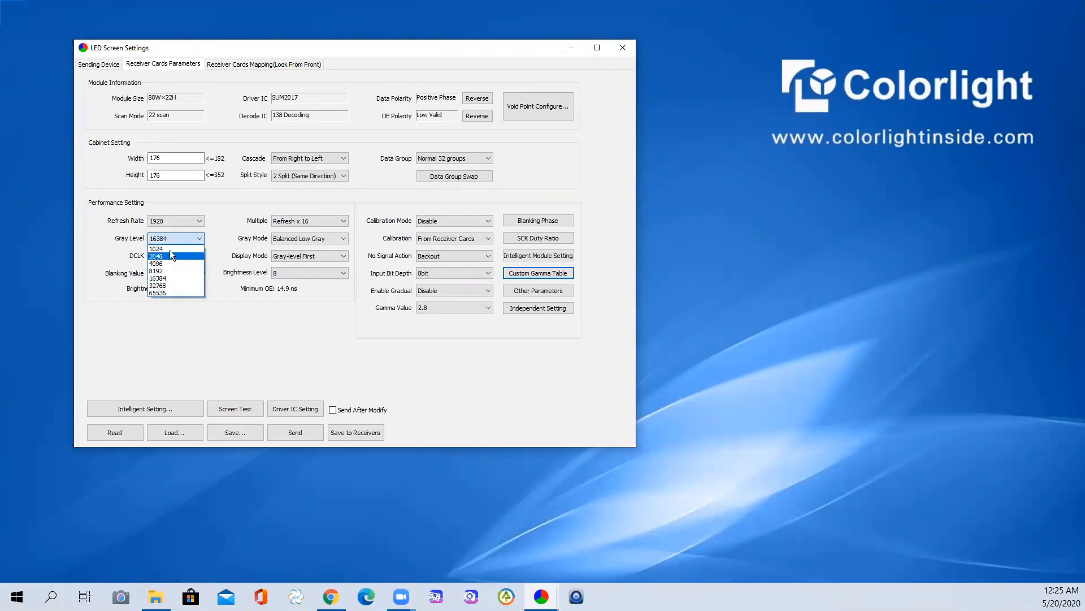
{"action": "left_click", "coordinate": [168, 293]}
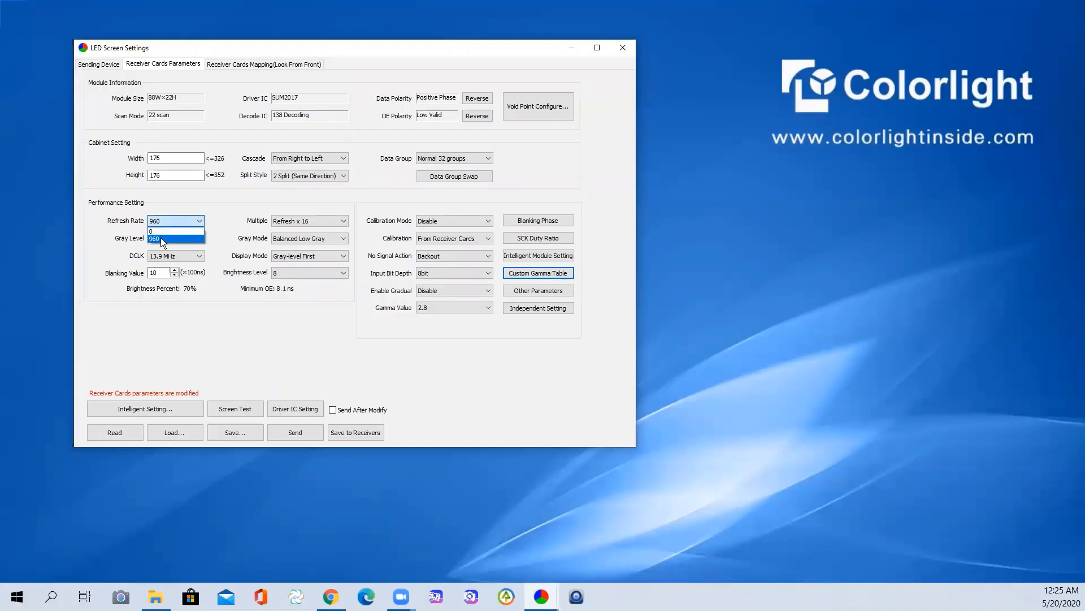
{"action": "left_click", "coordinate": [168, 239]}
Set the gray level to 32768 and the refresh rate to 1920
{"action": "left_click", "coordinate": [173, 239]}
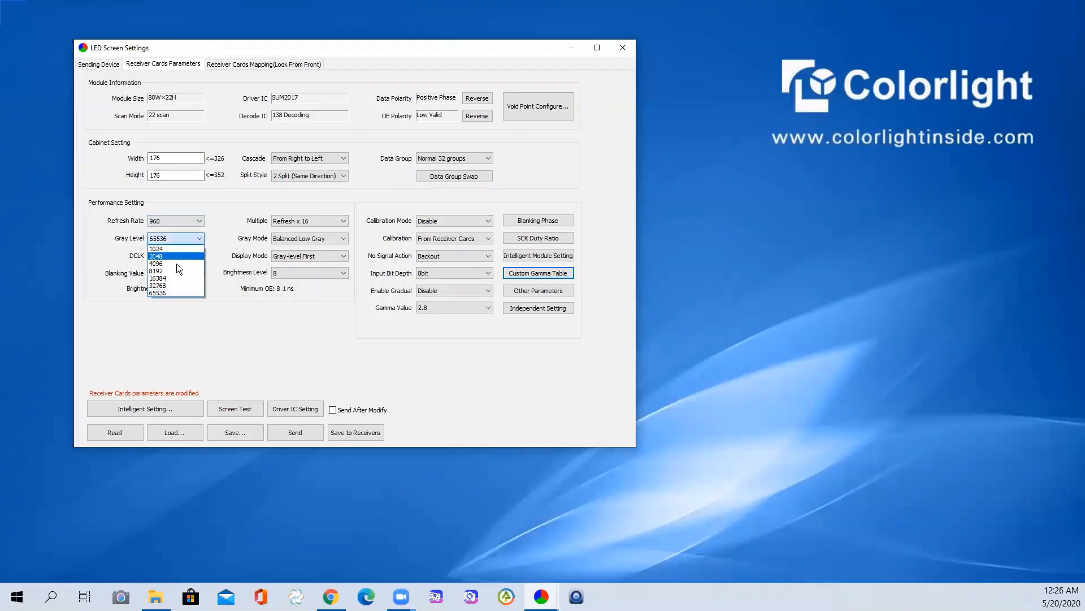
{"action": "left_click", "coordinate": [171, 284]}
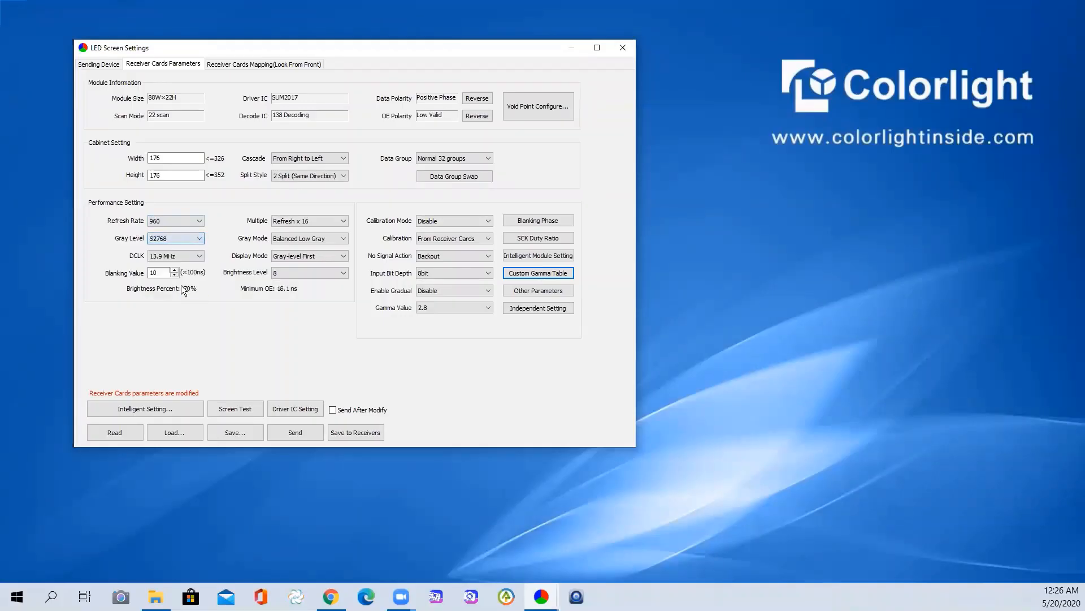
{"action": "left_click", "coordinate": [164, 221]}
{"action": "left_click", "coordinate": [171, 246]}
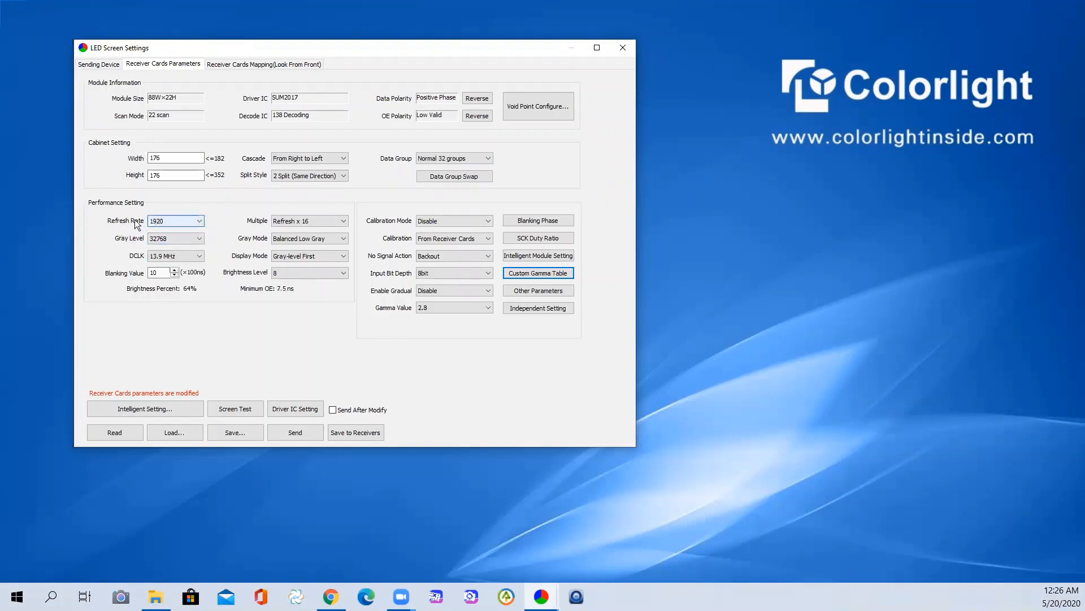
Try DCLK values of 17.9 MHz, 20.8 MHz and 31.3 MHz for the receiver cards
{"action": "left_click", "coordinate": [189, 255]}
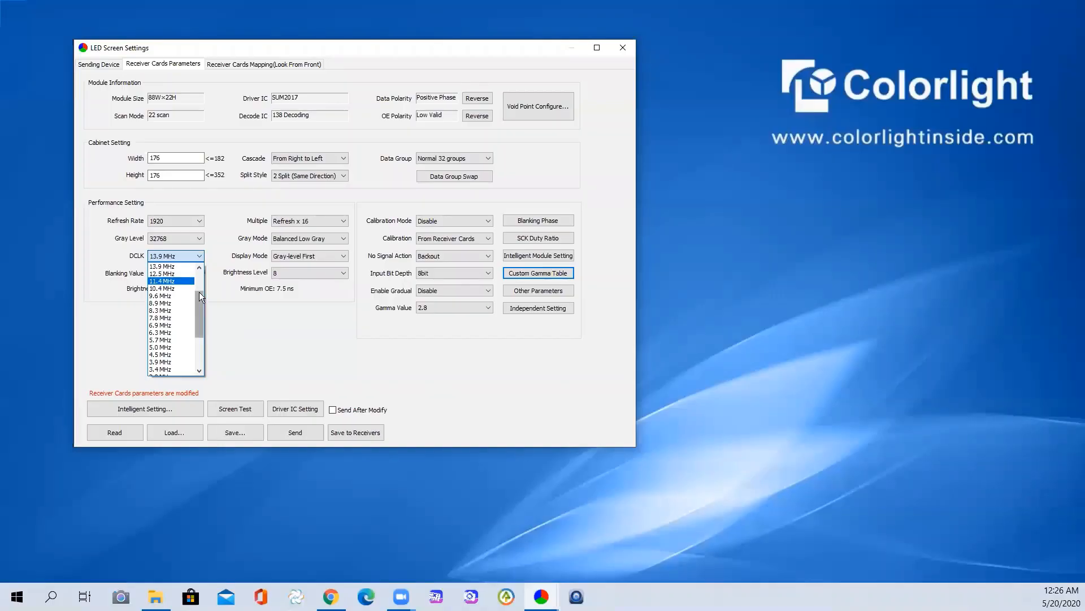
{"action": "left_click_drag", "start_coordinate": [200, 289], "coordinate": [200, 280]}
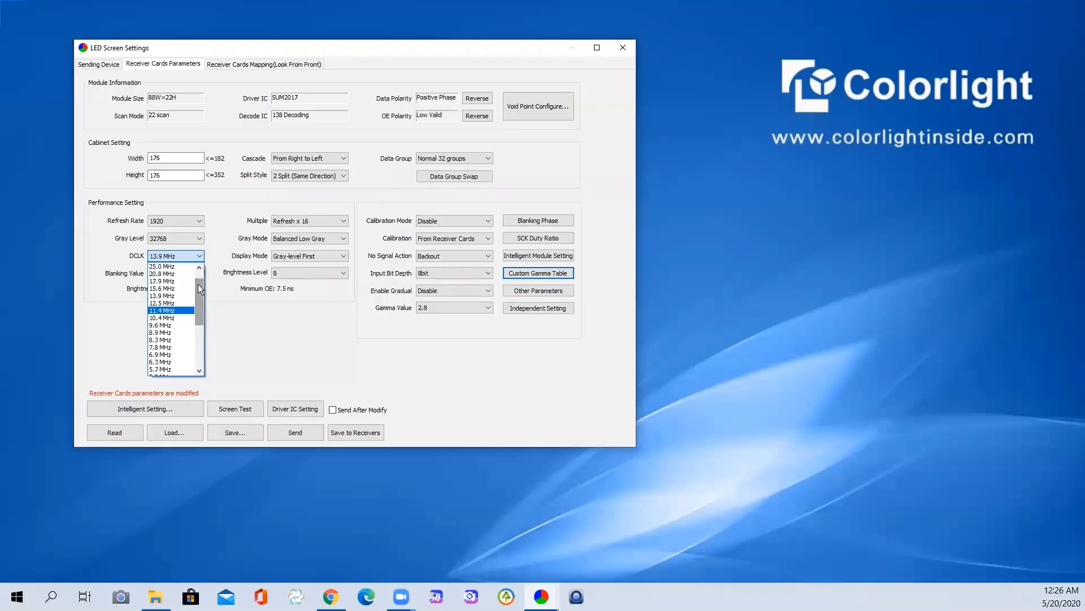
{"action": "left_click", "coordinate": [153, 282]}
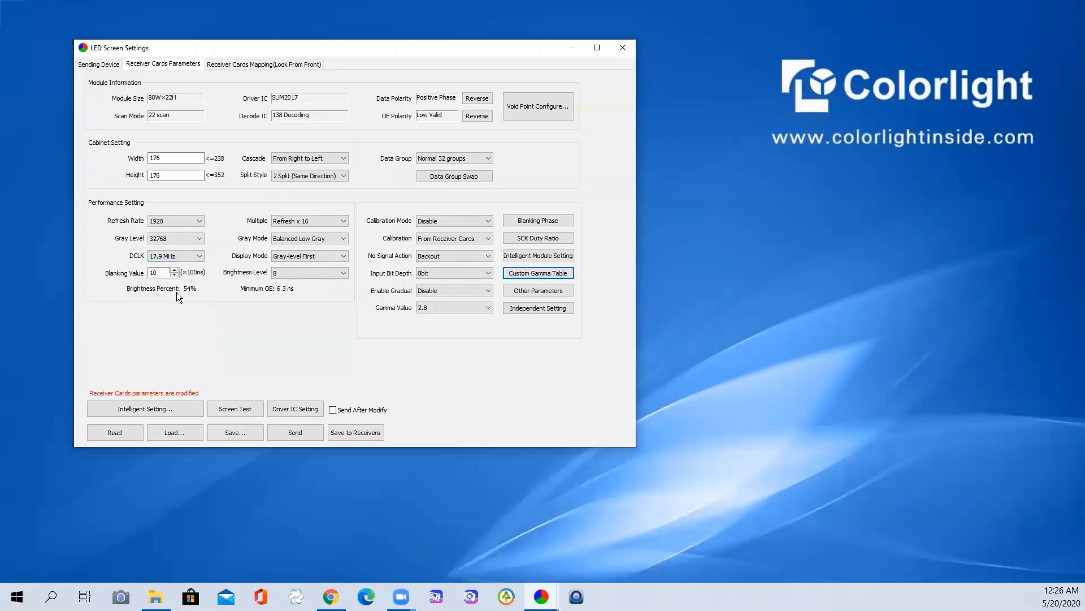
{"action": "left_click", "coordinate": [188, 255]}
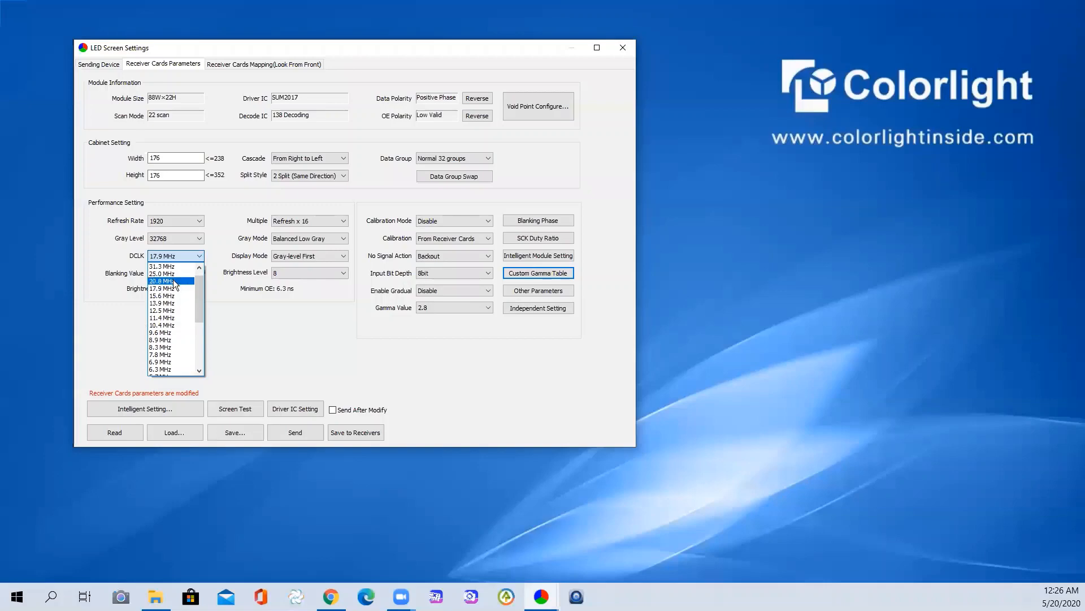
{"action": "left_click", "coordinate": [173, 280]}
{"action": "left_click", "coordinate": [193, 258]}
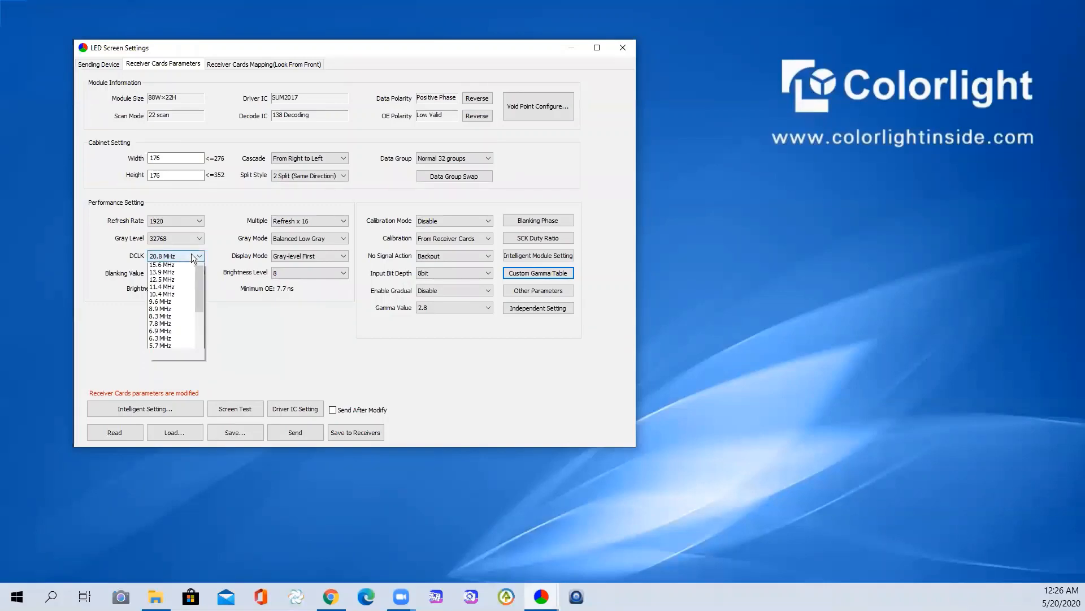
{"action": "scroll", "coordinate": [174, 277], "scroll_direction": "up", "scroll_amount": 3}
{"action": "left_click", "coordinate": [176, 266]}
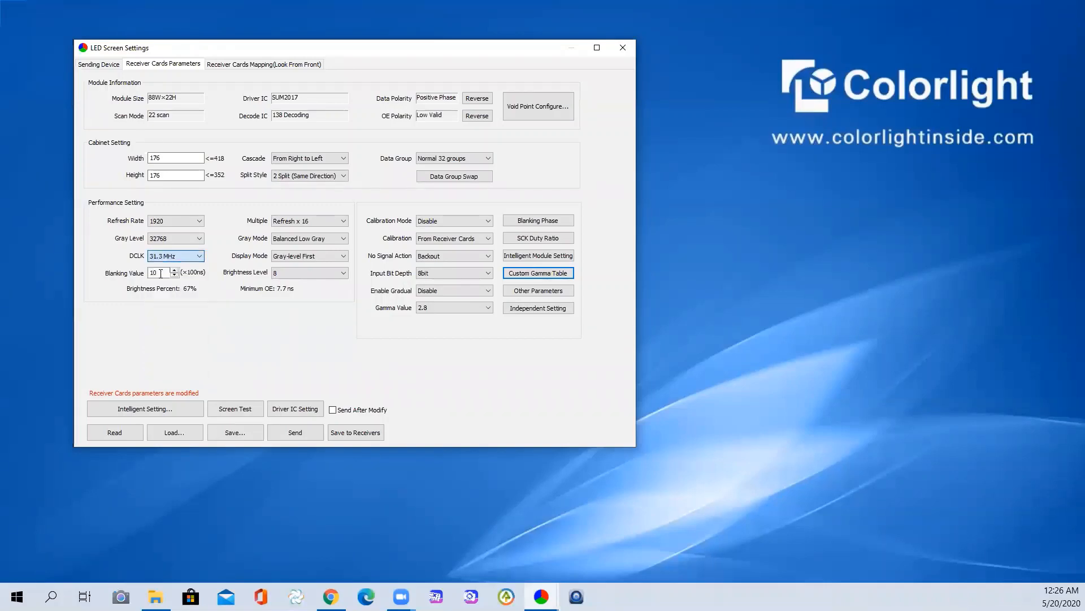
Set the receiver cards' DCLK to 20.8 MHz
{"action": "left_click", "coordinate": [175, 257]}
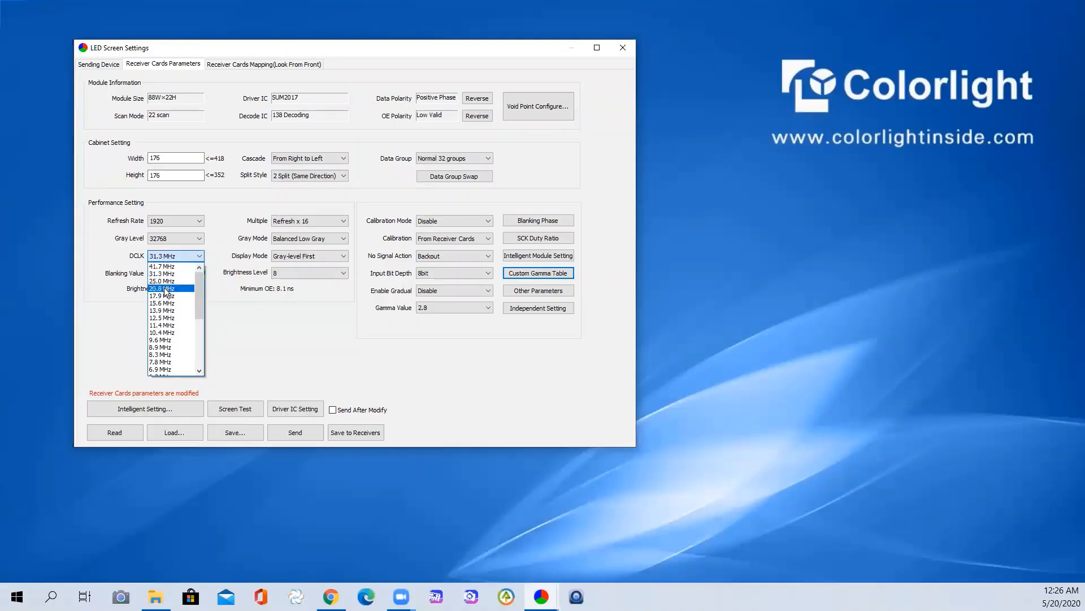
{"action": "left_click", "coordinate": [169, 289]}
{"action": "left_click", "coordinate": [182, 256]}
{"action": "left_click", "coordinate": [168, 289]}
{"action": "left_click", "coordinate": [184, 258]}
{"action": "left_click", "coordinate": [168, 289]}
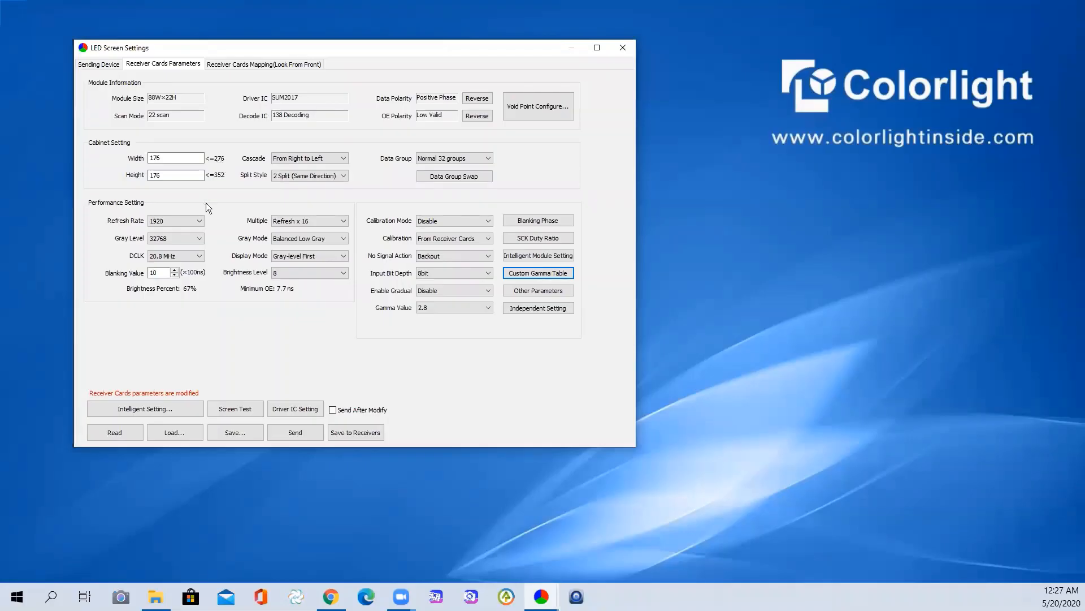
Set the receiver cards' DCLK to 25.0 MHz
{"action": "left_click", "coordinate": [198, 257]}
{"action": "scroll", "coordinate": [182, 277], "scroll_direction": "up", "scroll_amount": 1}
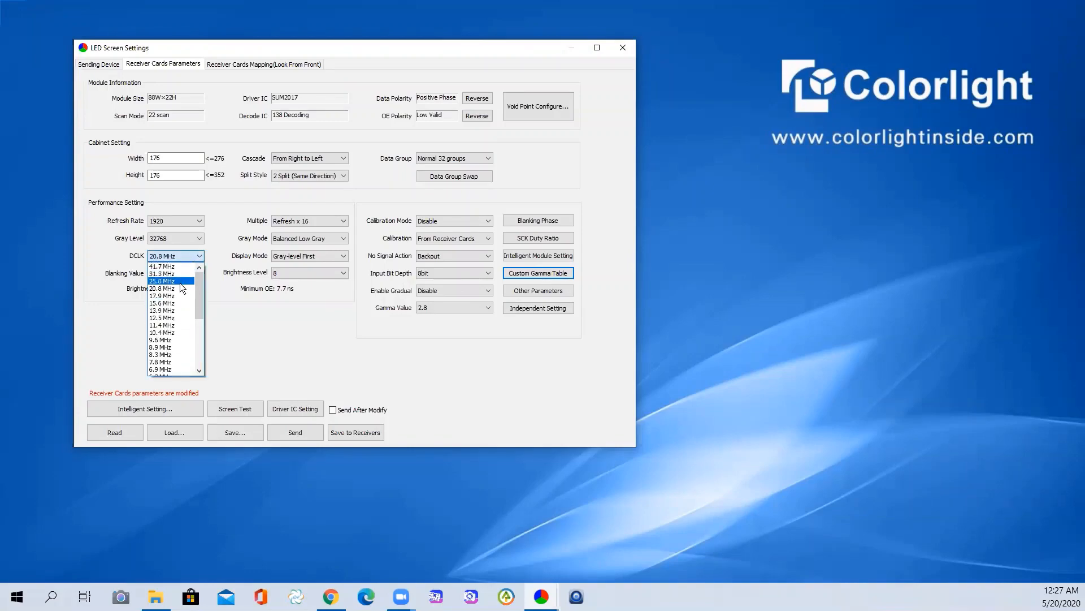
{"action": "left_click", "coordinate": [170, 281]}
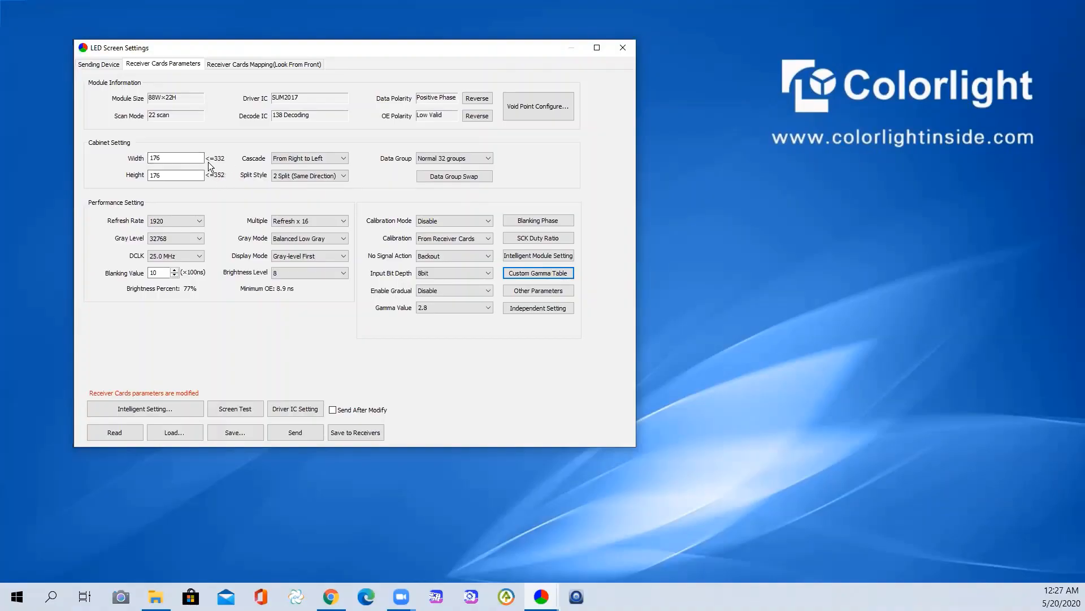
Try a refresh rate of 2880 for the receiver cards and return it to 1920
{"action": "left_click", "coordinate": [194, 224]}
{"action": "left_click", "coordinate": [209, 233]}
{"action": "left_click", "coordinate": [186, 258]}
{"action": "left_click", "coordinate": [217, 224]}
{"action": "left_click", "coordinate": [186, 221]}
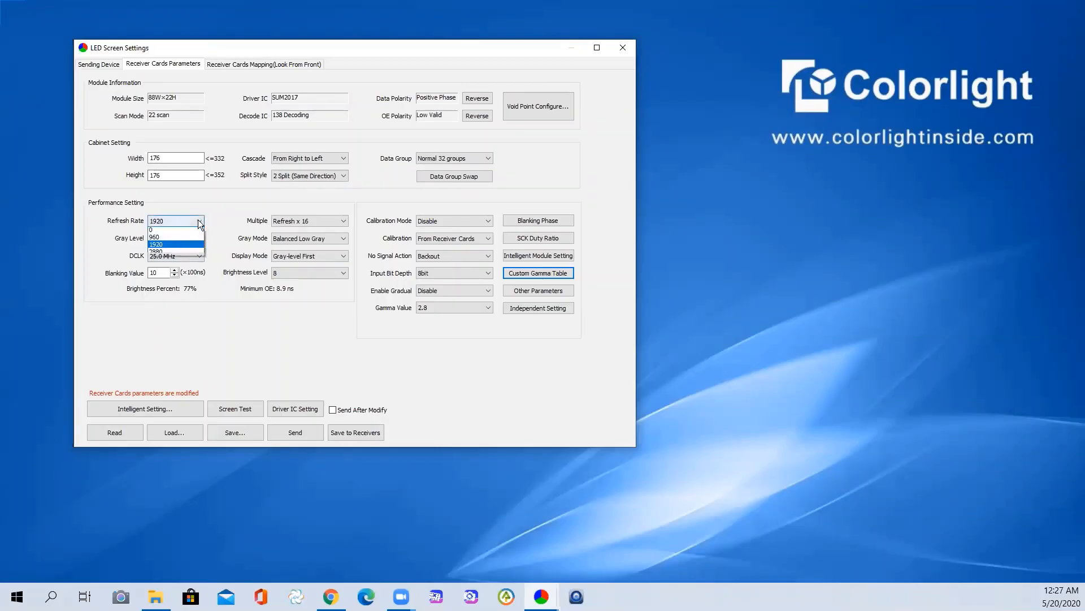
{"action": "left_click", "coordinate": [166, 253]}
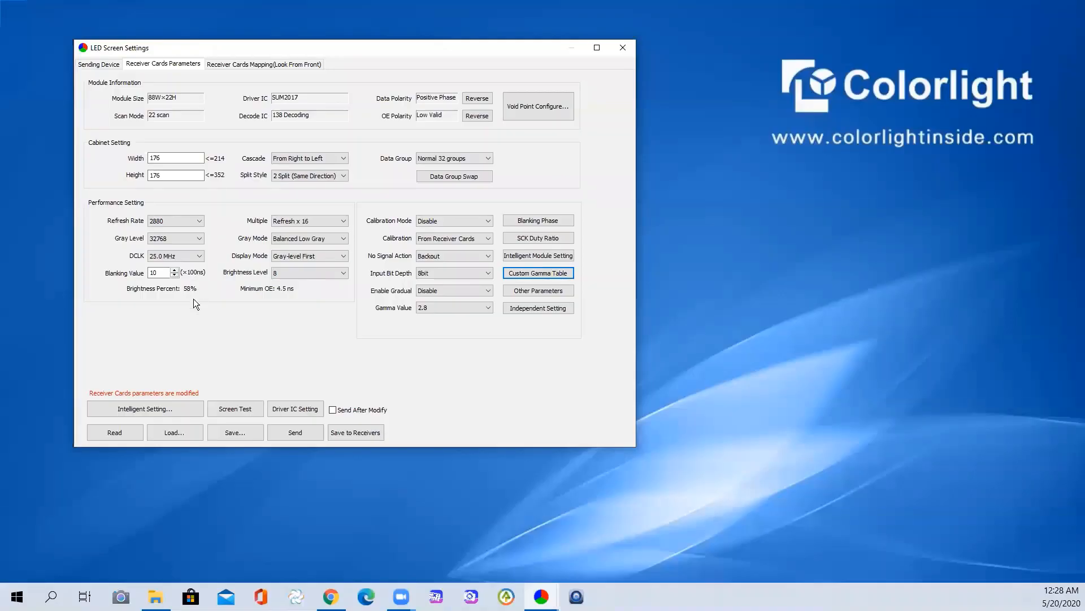
{"action": "left_click", "coordinate": [196, 224]}
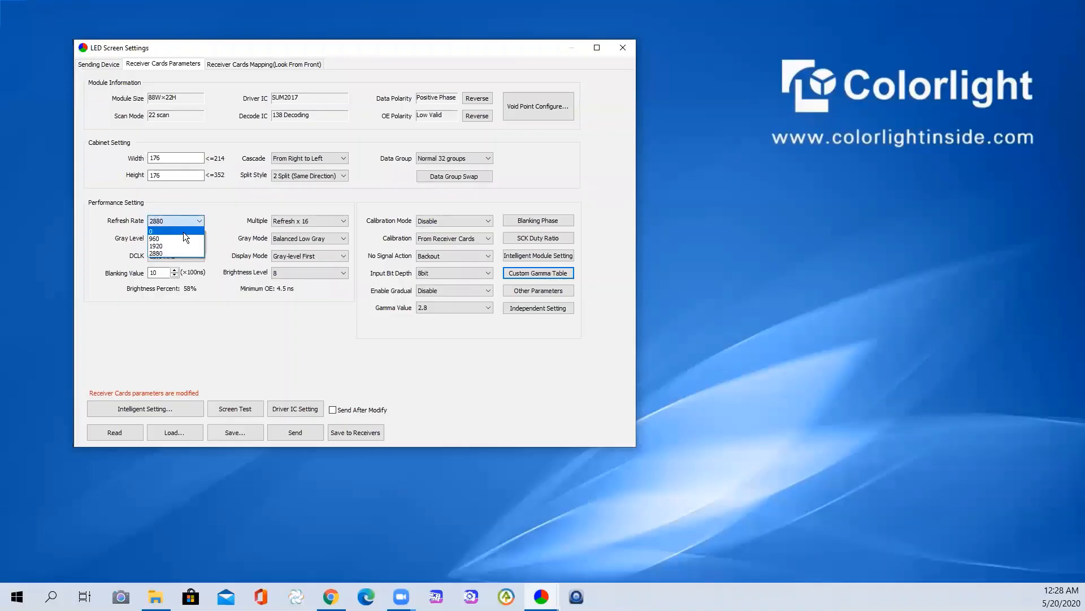
{"action": "left_click", "coordinate": [171, 245]}
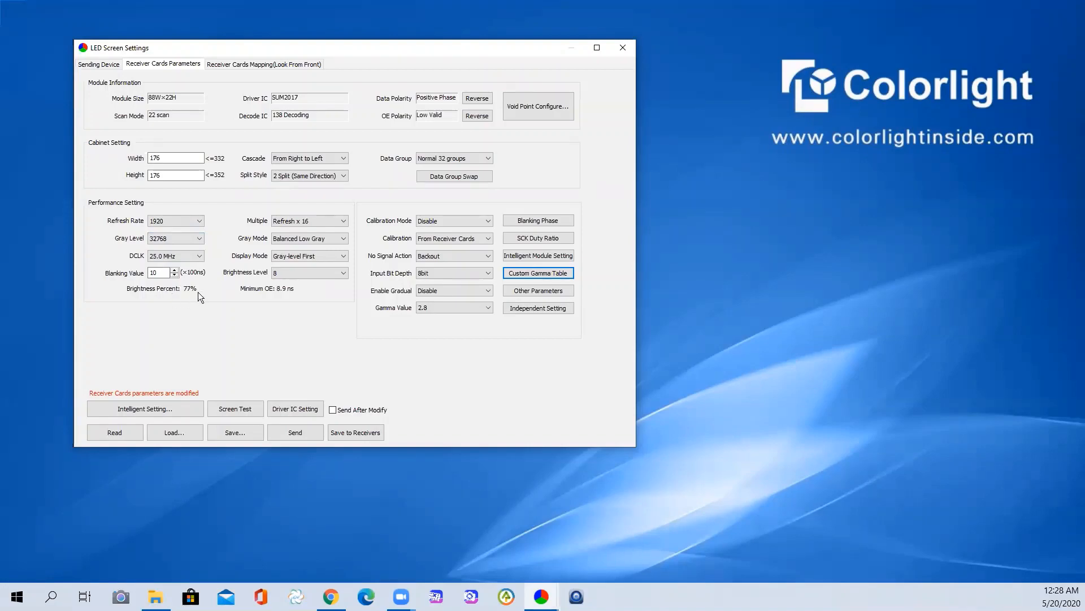
Set the receiver cards' refresh rate to 2880 and the gray level to 65536
{"action": "left_click", "coordinate": [186, 224]}
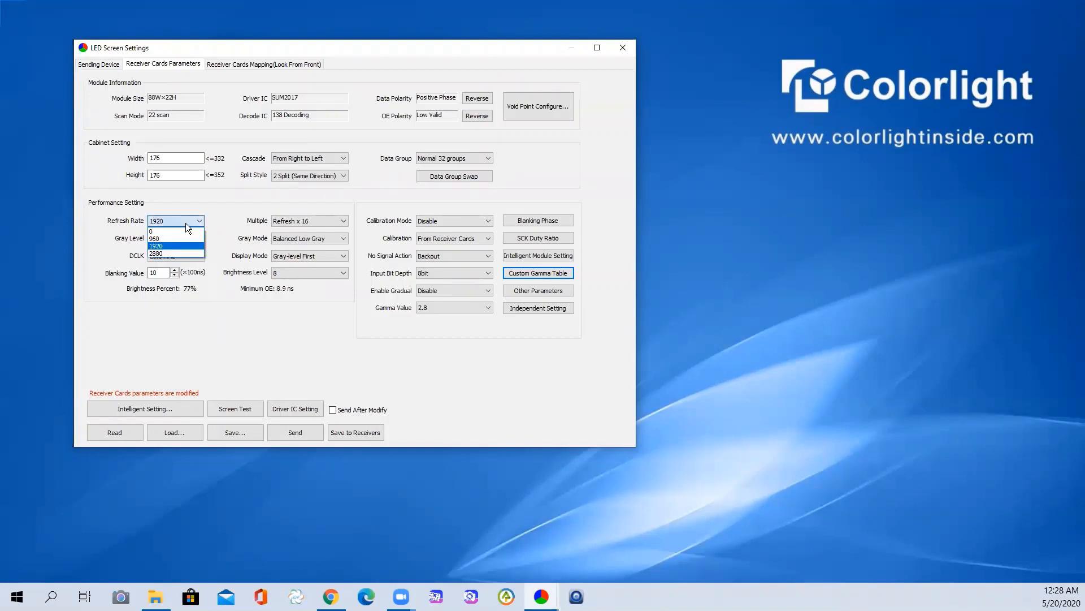
{"action": "left_click", "coordinate": [181, 253]}
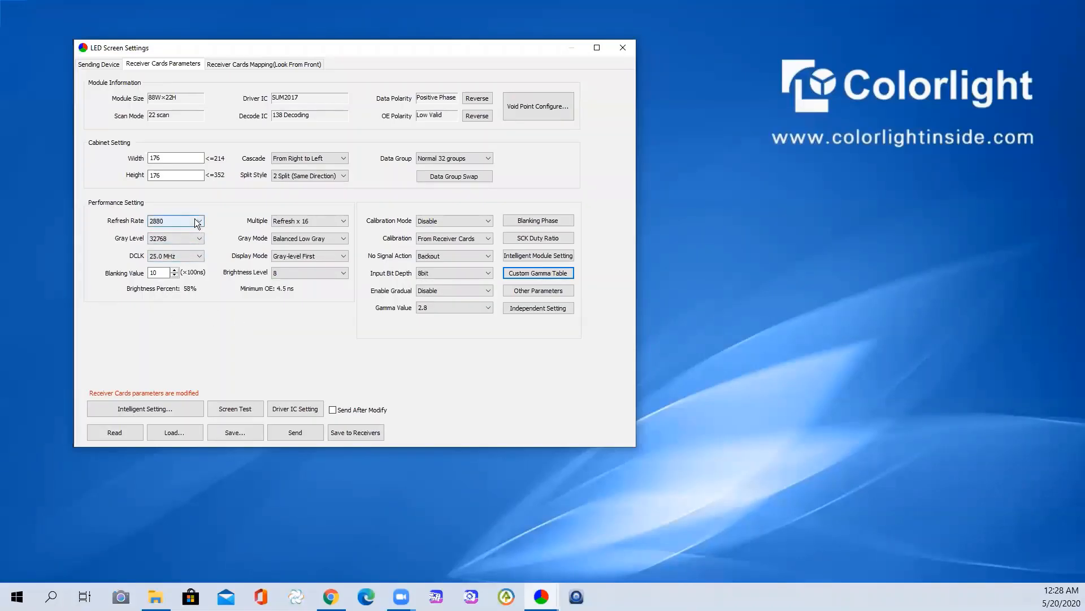
{"action": "left_click", "coordinate": [177, 237]}
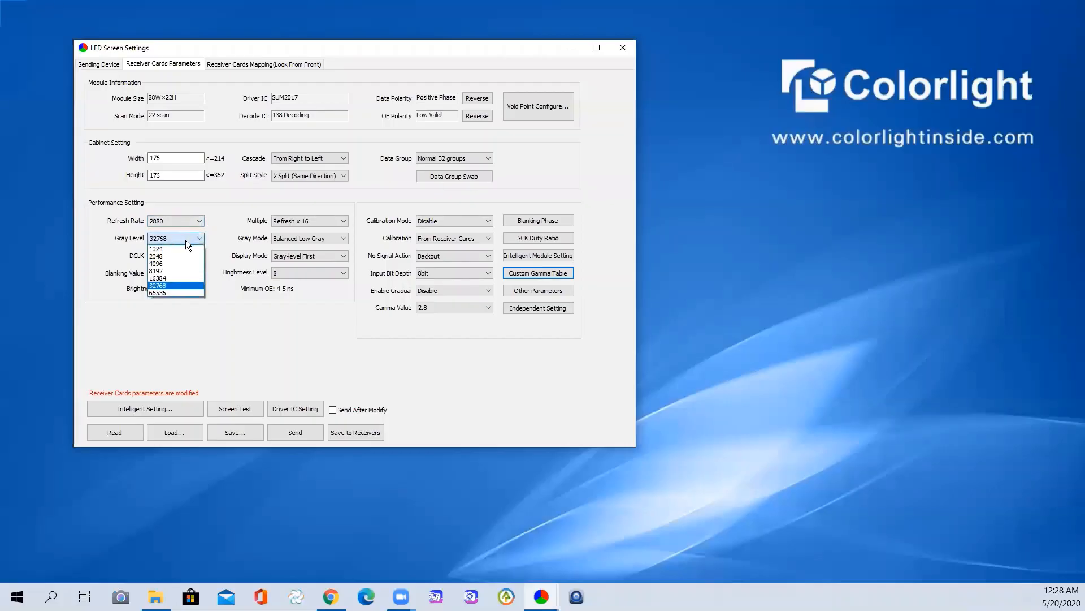
{"action": "left_click", "coordinate": [169, 292]}
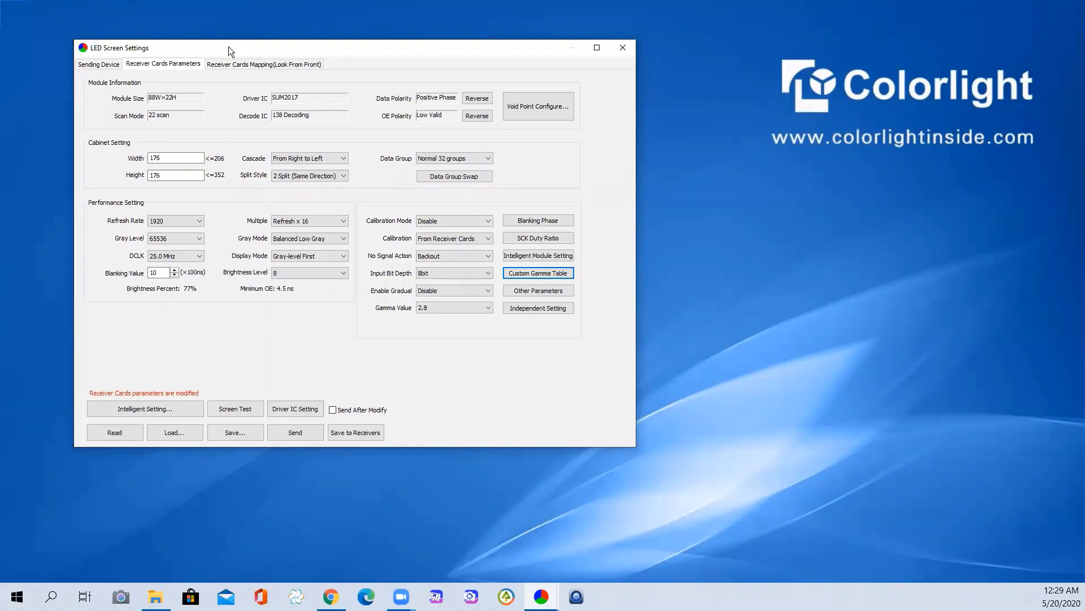
Move the LED Screen Settings window aside to uncover the main LEDVISION window behind it
{"action": "left_click_drag", "start_coordinate": [219, 48], "coordinate": [254, 52]}
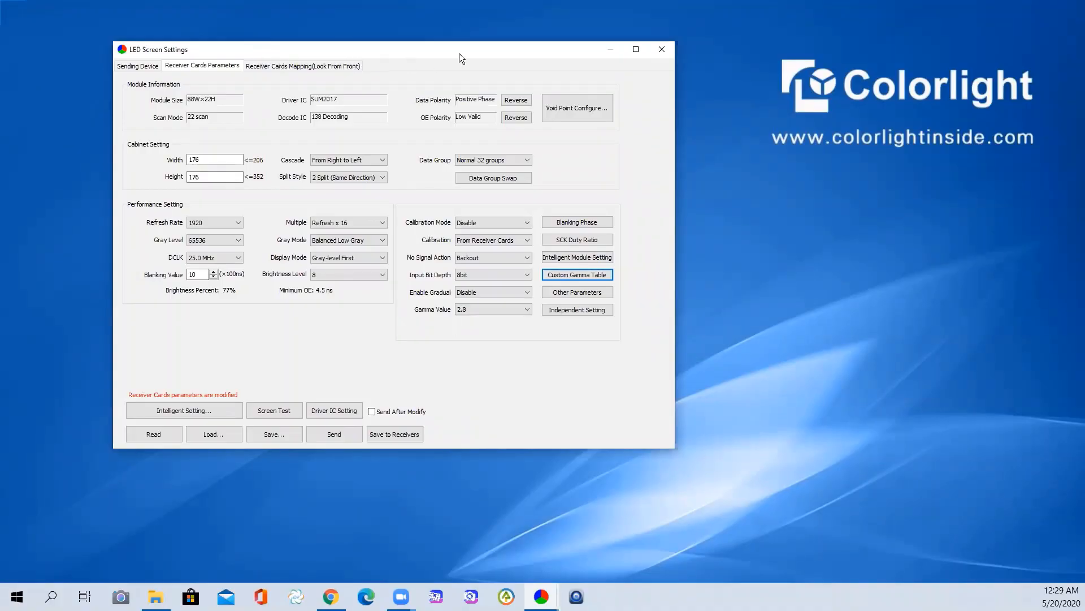
{"action": "left_click_drag", "start_coordinate": [459, 54], "coordinate": [521, 74]}
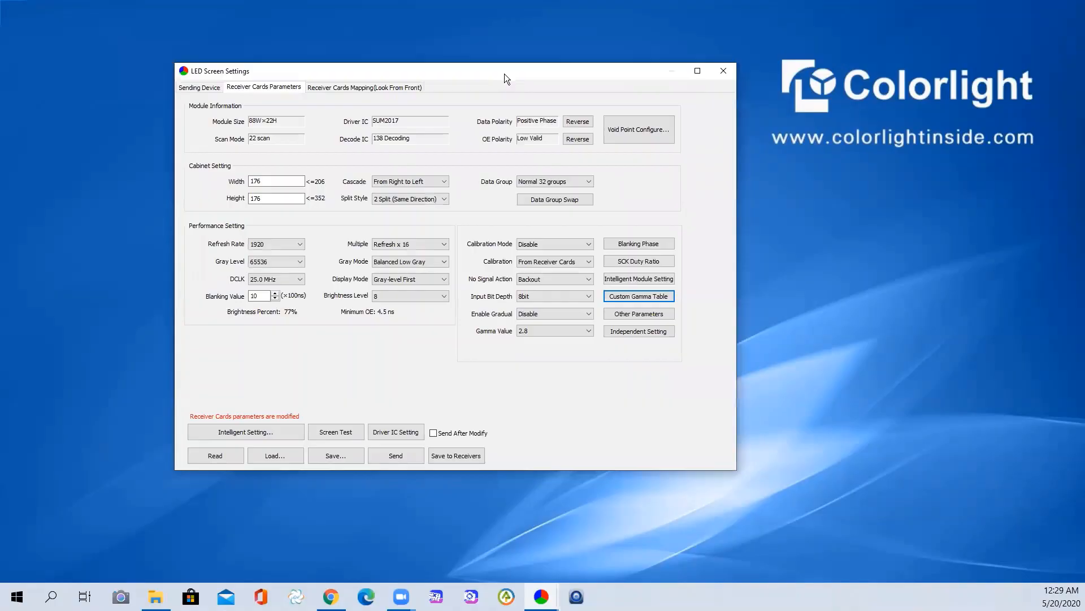
{"action": "left_click_drag", "start_coordinate": [428, 77], "coordinate": [446, 78]}
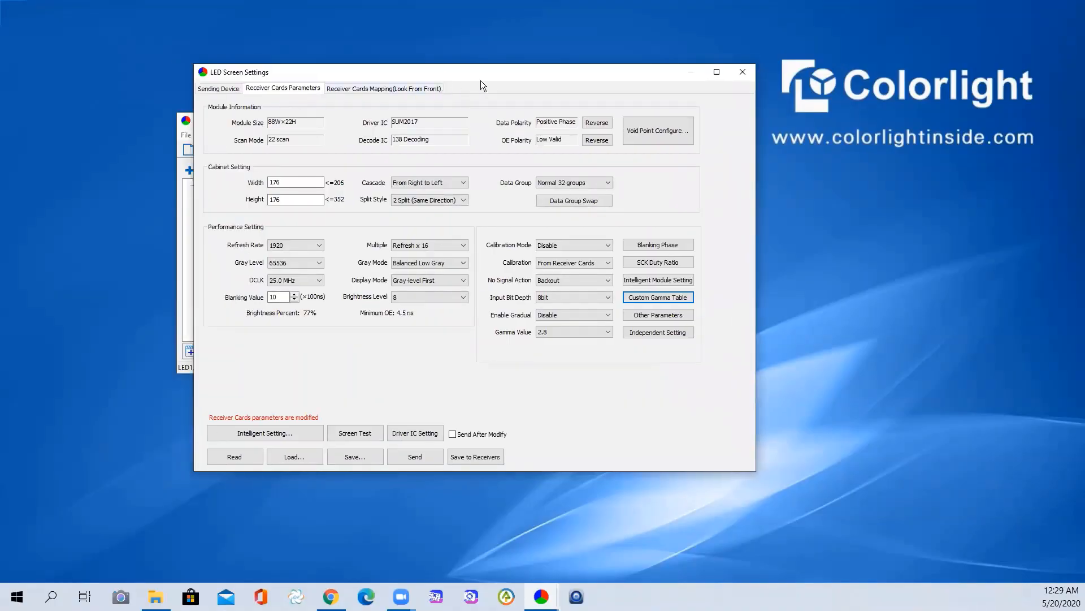
{"action": "left_click_drag", "start_coordinate": [495, 72], "coordinate": [597, 129]}
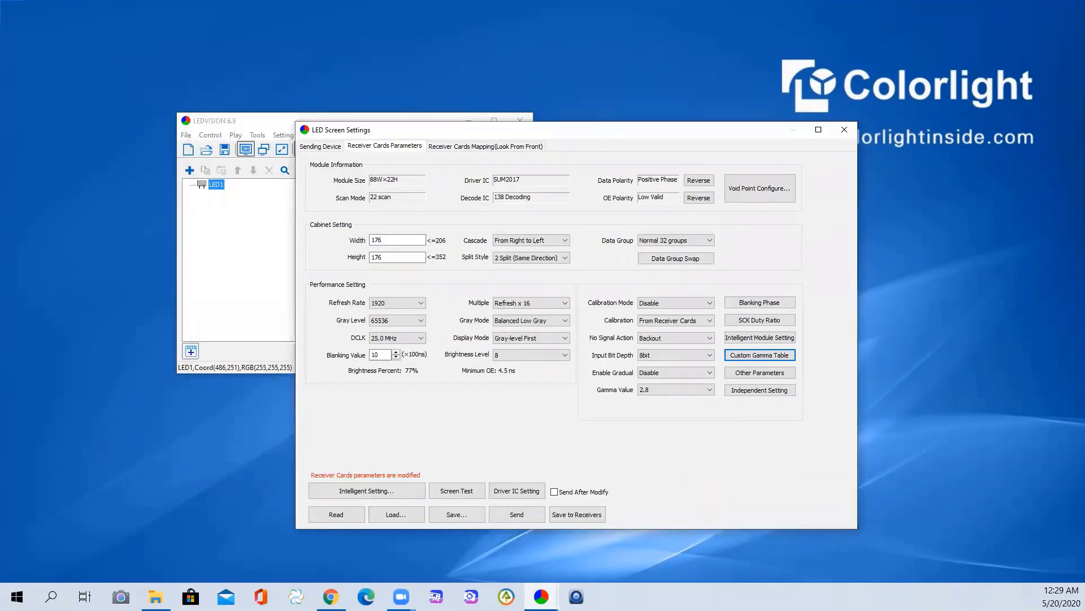